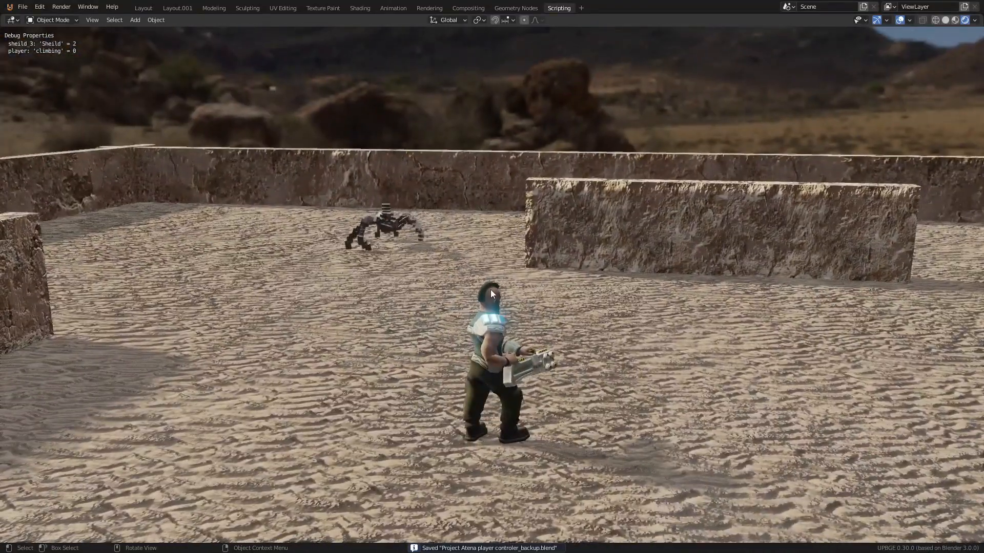
- Stop the running arena game and orbit the view around the arena scene
key("Escape")
middle_click_drag(538, 196, 444, 164)
- Select the mon_sight2 empty and load the F Reconstuctor logic tree
left_click(490, 136)
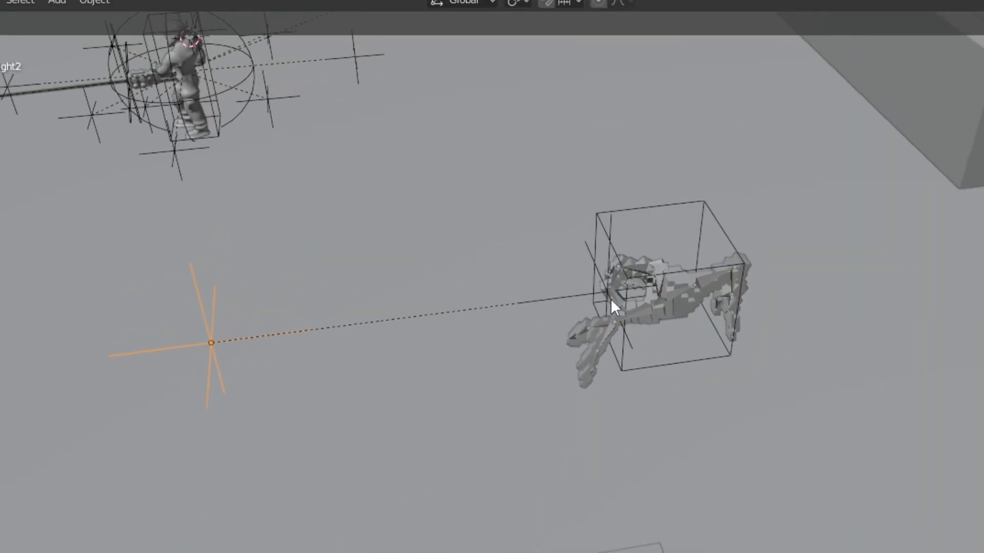
left_click(580, 296)
left_click(212, 344)
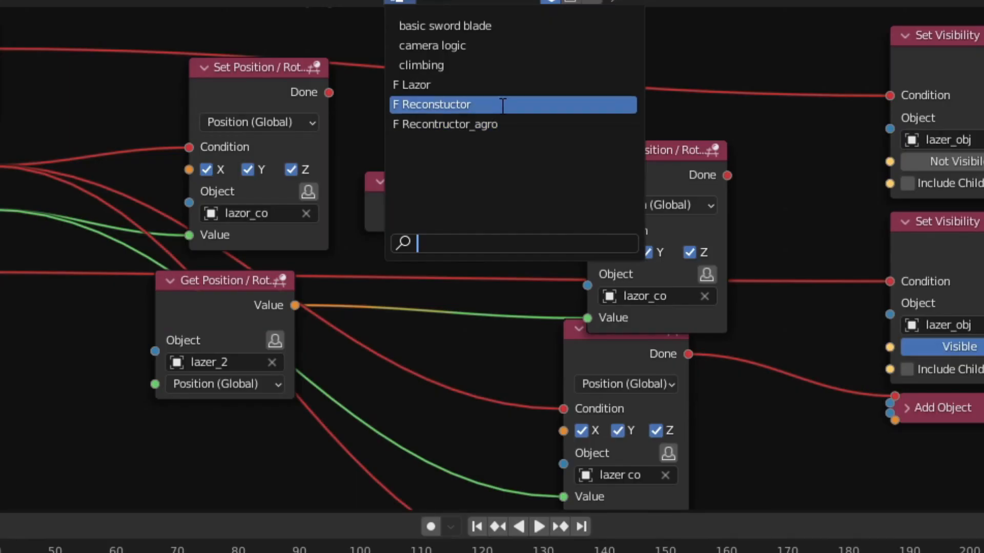
left_click(502, 106)
- Bring the Ray and Get Position nodes into view and inspect the Get Position nodes
middle_click_drag(534, 149, 241, 273)
middle_click_drag(758, 210, 597, 364)
scroll(585, 371, "up", 1)
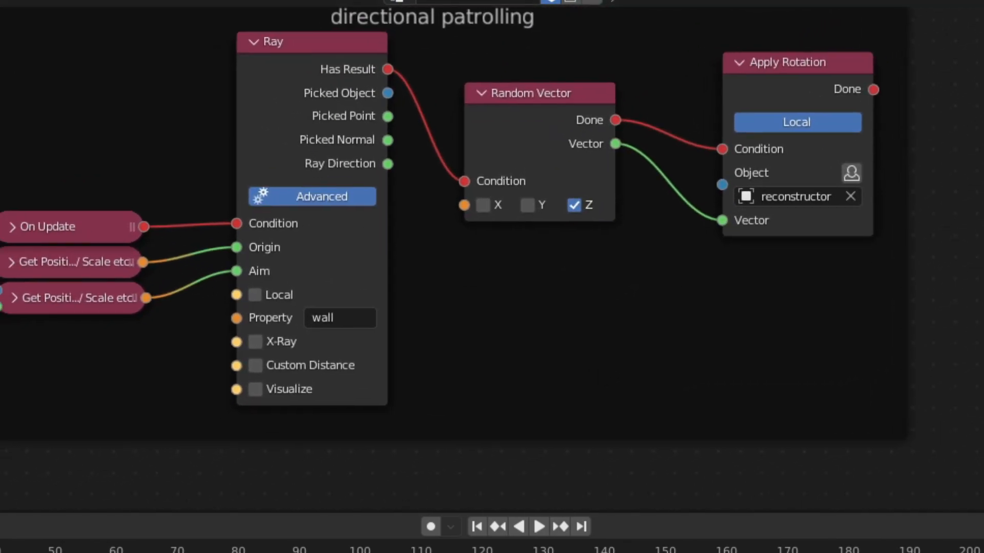
middle_click_drag(542, 300, 696, 336)
scroll(244, 354, "up", 1)
left_click(185, 300)
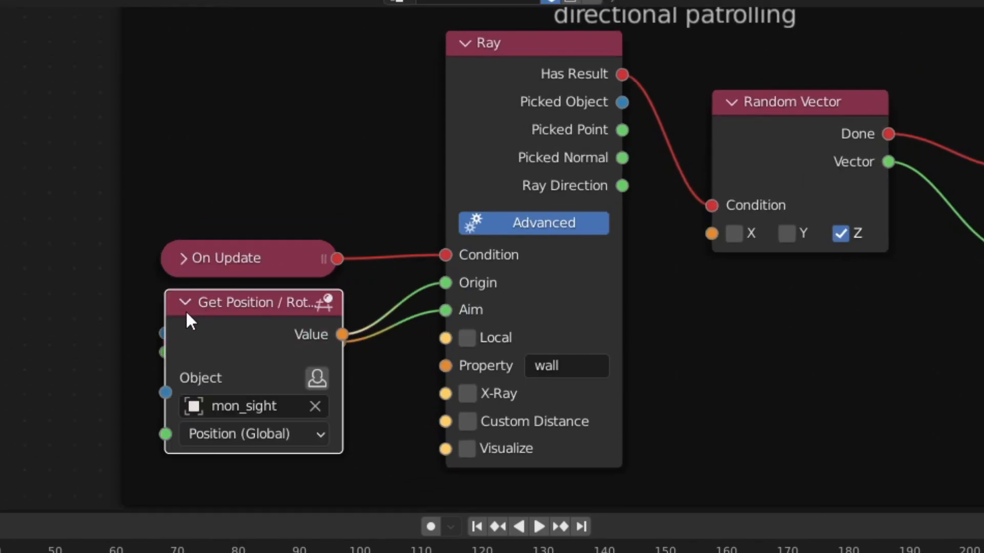
left_click(185, 307)
left_click(201, 341)
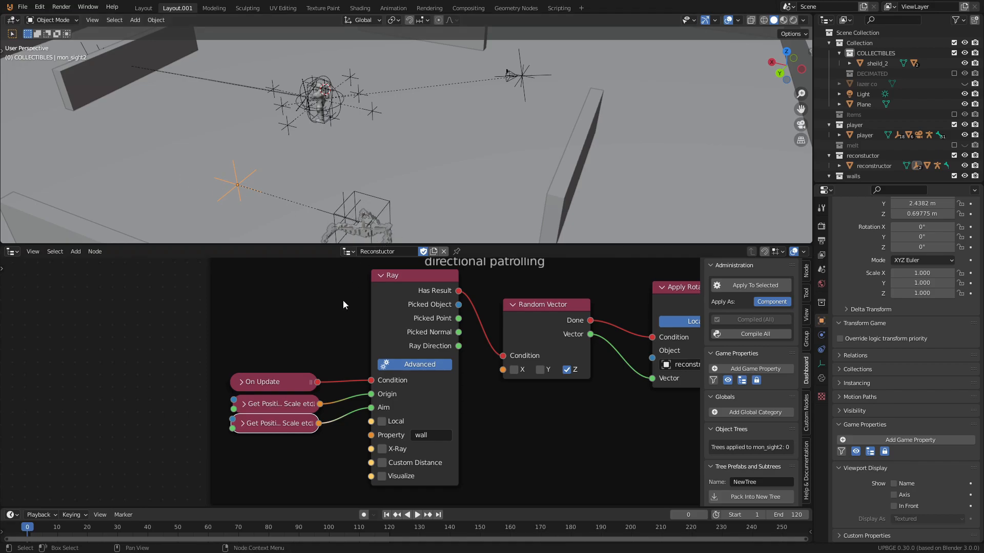
- Orbit the scene around the reconstructor robot
scroll(307, 407, "up", 1)
scroll(392, 378, "right", 3, "ctrl")
scroll(379, 411, "up", 1)
middle_click_drag(341, 123, 360, 214)
middle_click_drag(291, 194, 375, 159)
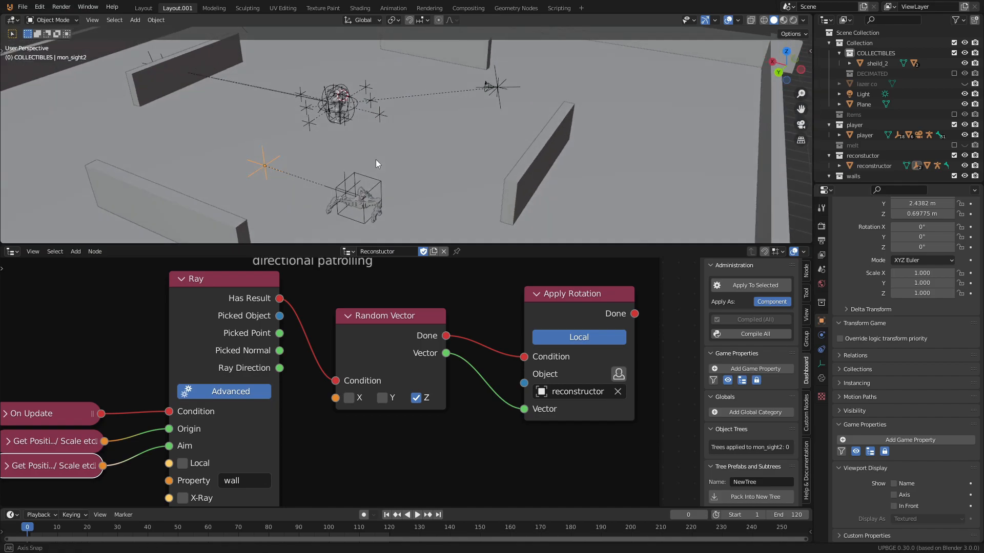
scroll(531, 324, "right", 3, "ctrl")
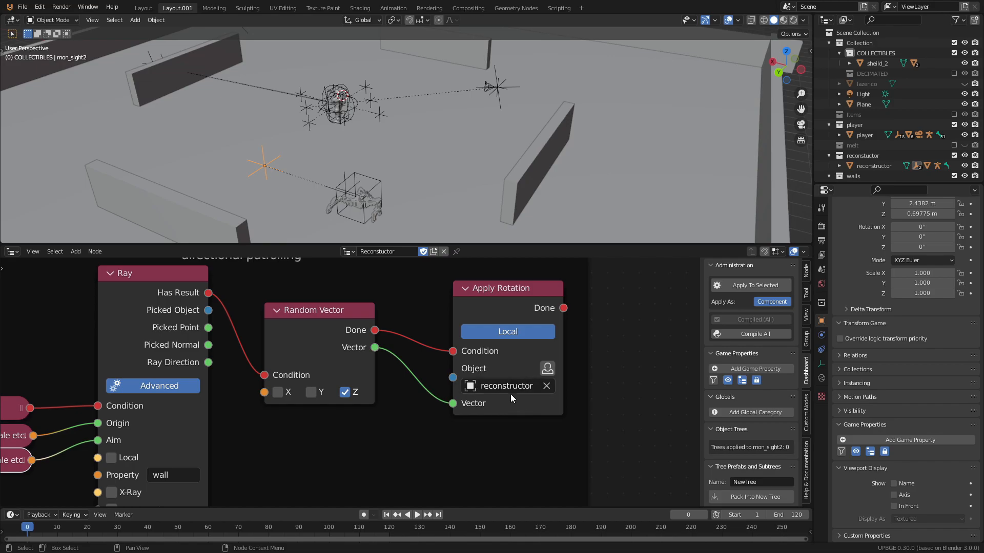
- Select the reconstructor robot, frame its patrolling nodes, and choose the Lazor logic tree
left_click(380, 178)
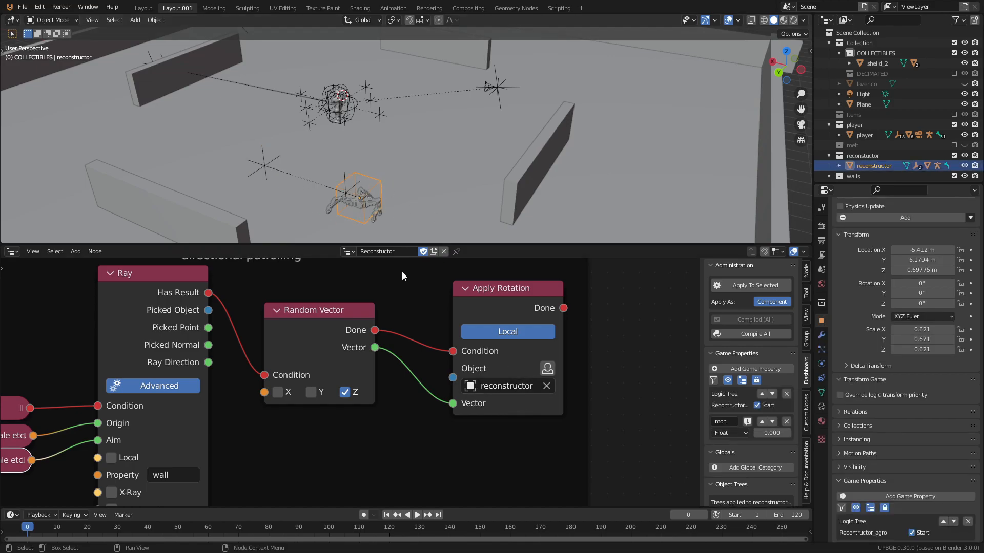
key("Home")
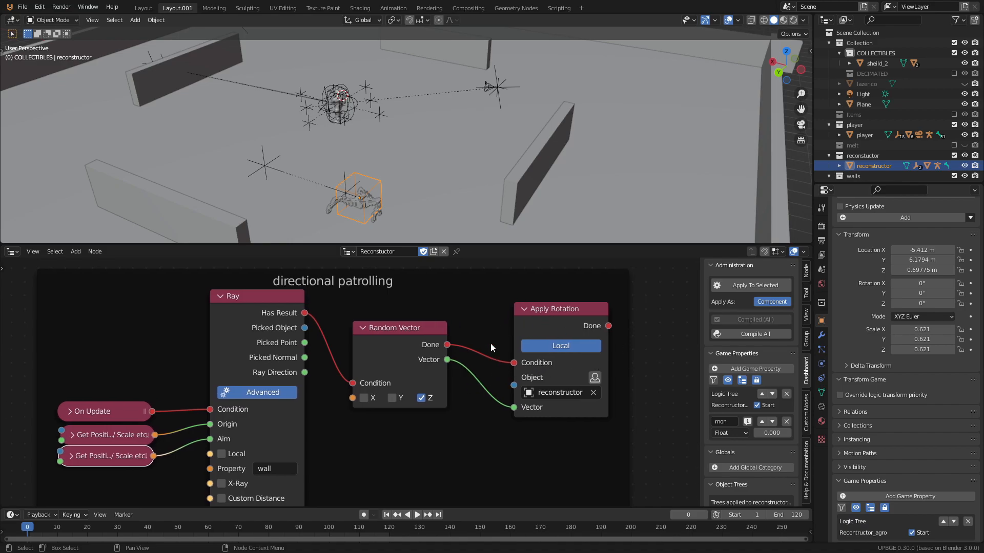
middle_click_drag(471, 200, 437, 178)
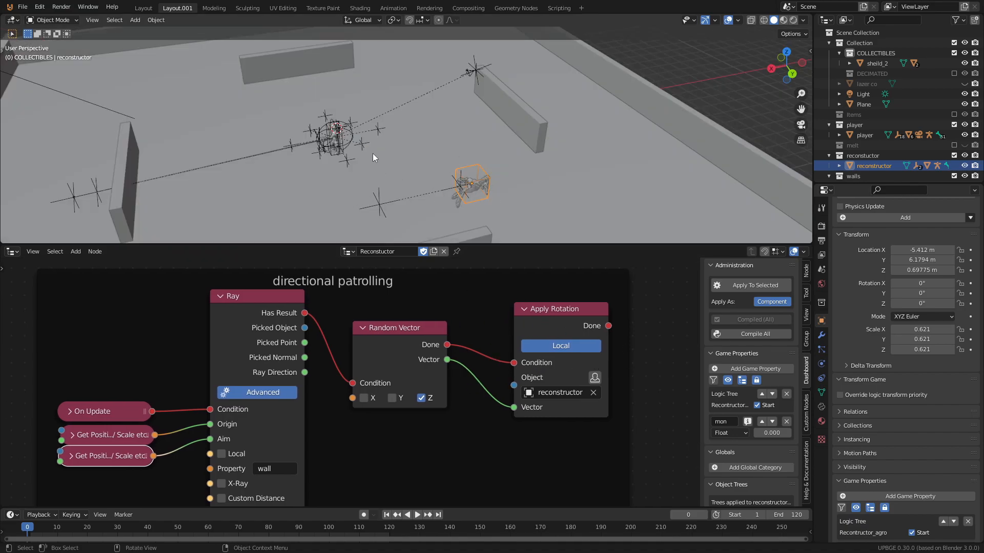
middle_click_drag(256, 470, 331, 446)
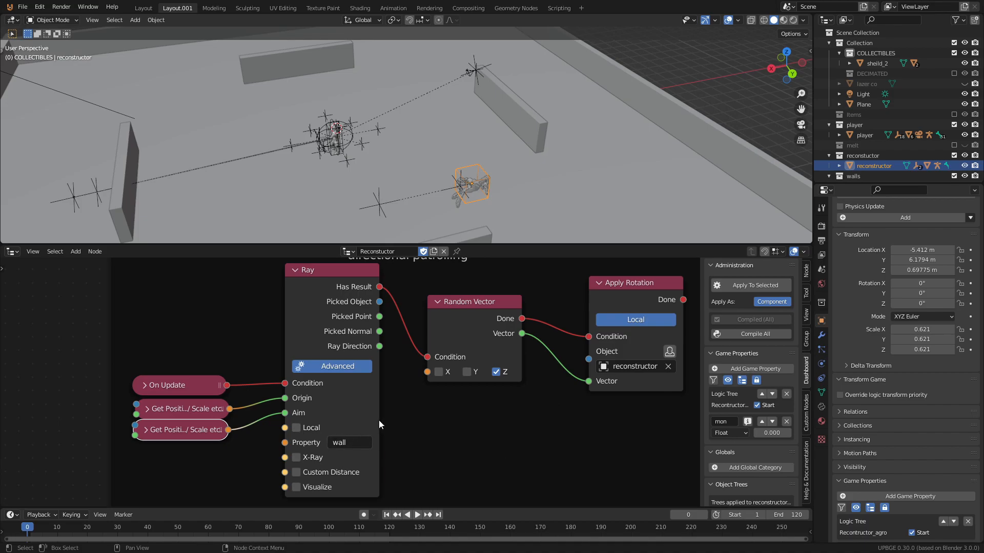
middle_click_drag(529, 84, 452, 154)
left_click(348, 252)
left_click(393, 296)
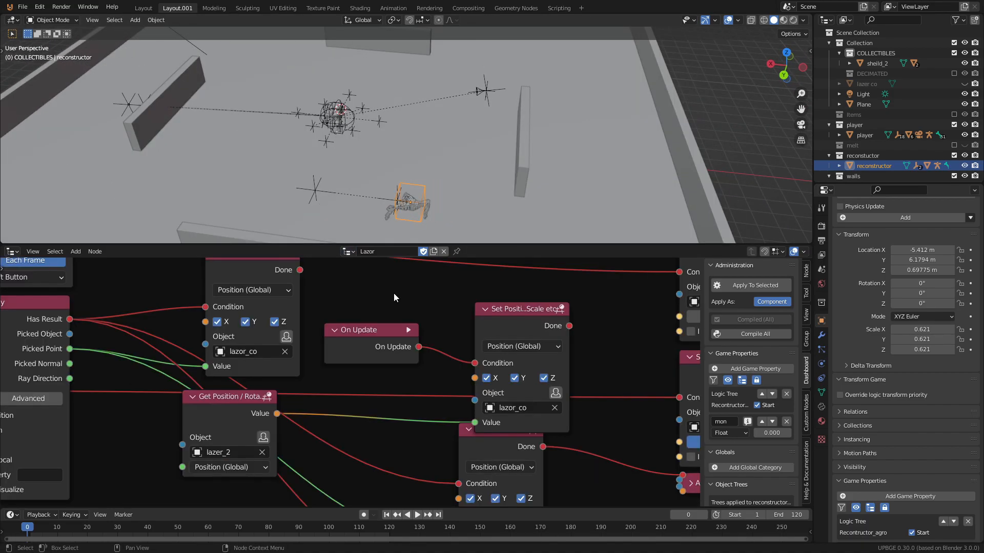
scroll(394, 302, "down", 2)
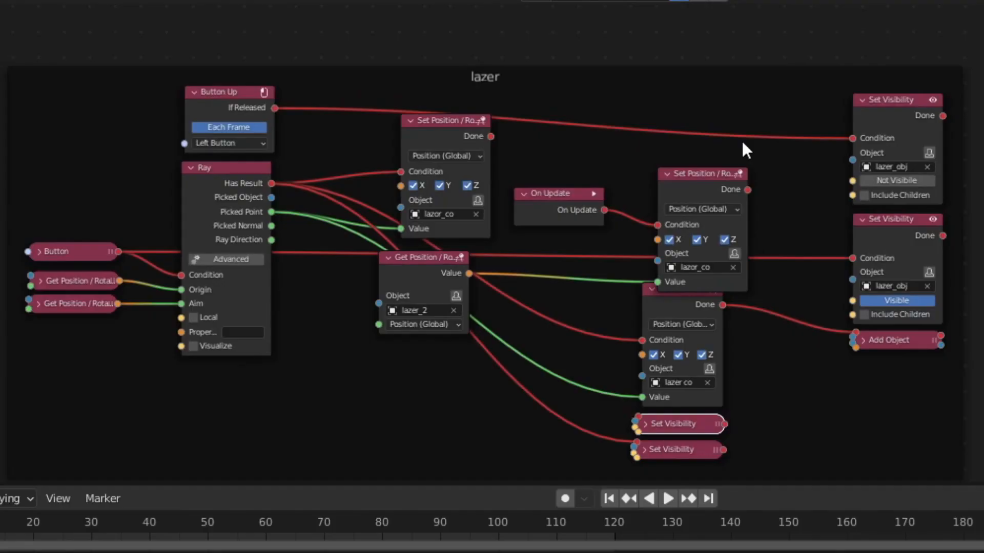
middle_click_drag(743, 143, 878, 114)
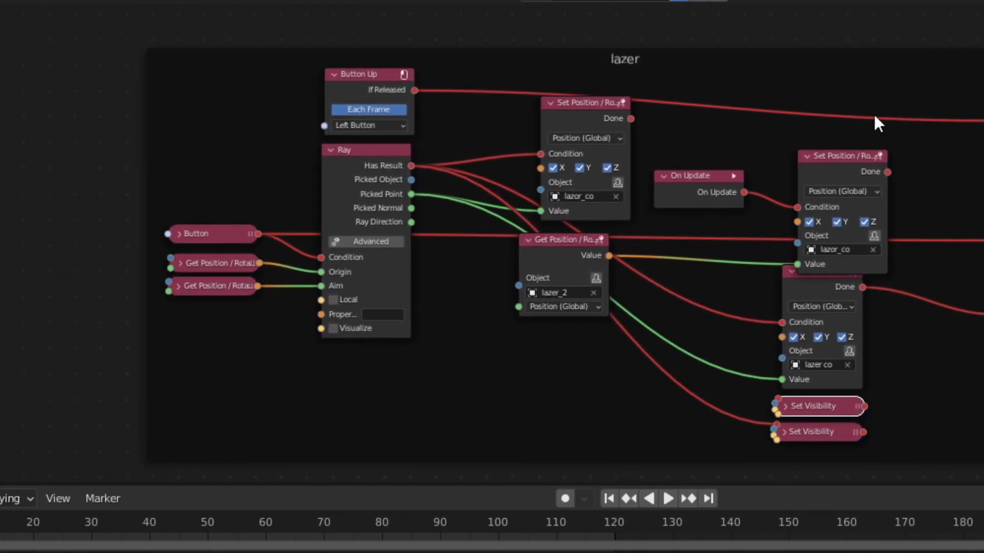
scroll(879, 114, "up", 1)
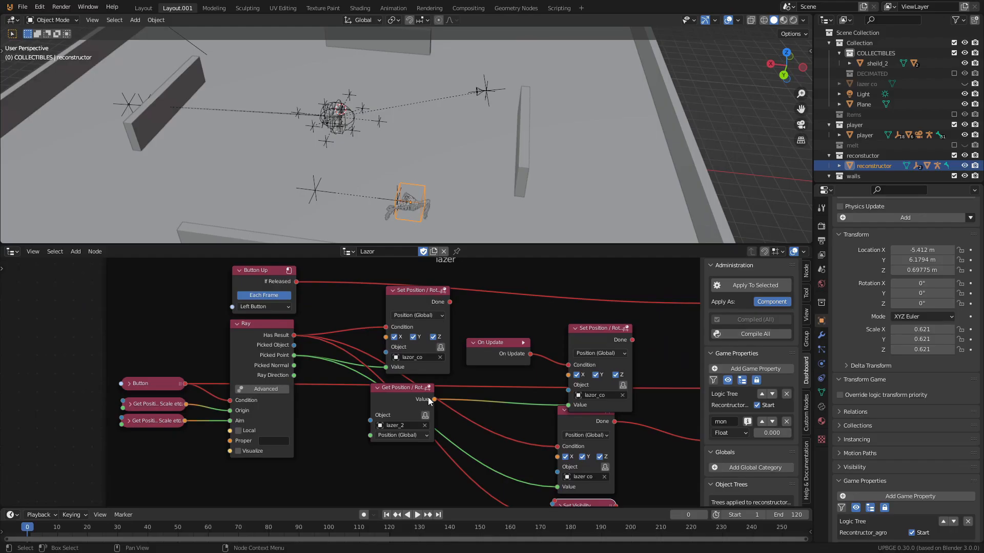
scroll(326, 145, "up", 3)
middle_click_drag(326, 145, 366, 155)
left_click(181, 156)
scroll(596, 170, "up", 2)
left_click(579, 137)
middle_click_drag(580, 136, 413, 167)
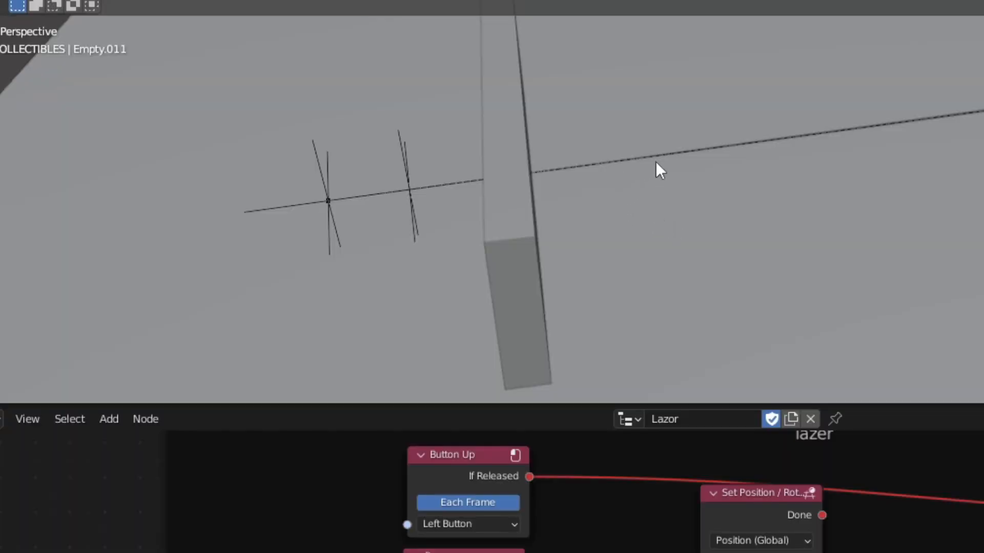
left_click(657, 163)
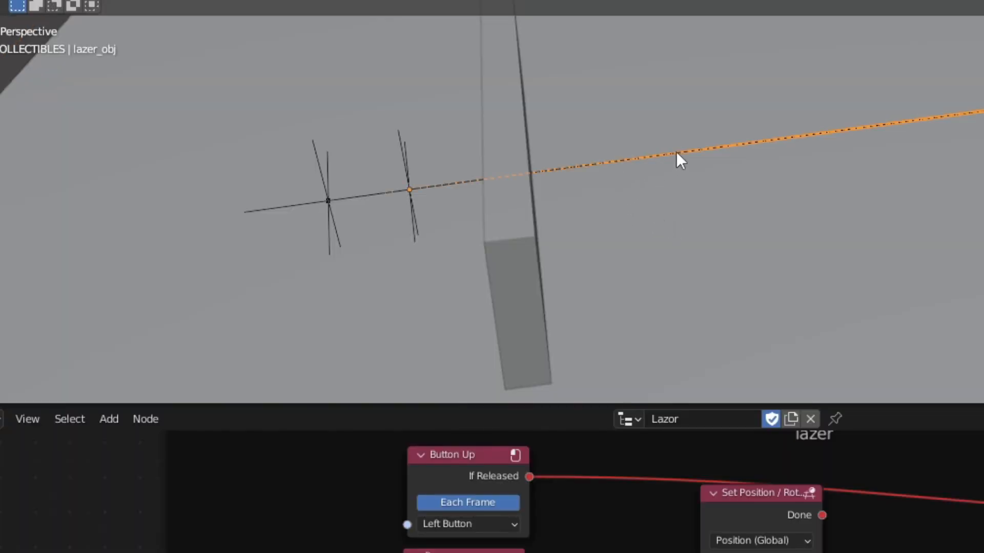
middle_click_drag(709, 224, 854, 213)
key("g")
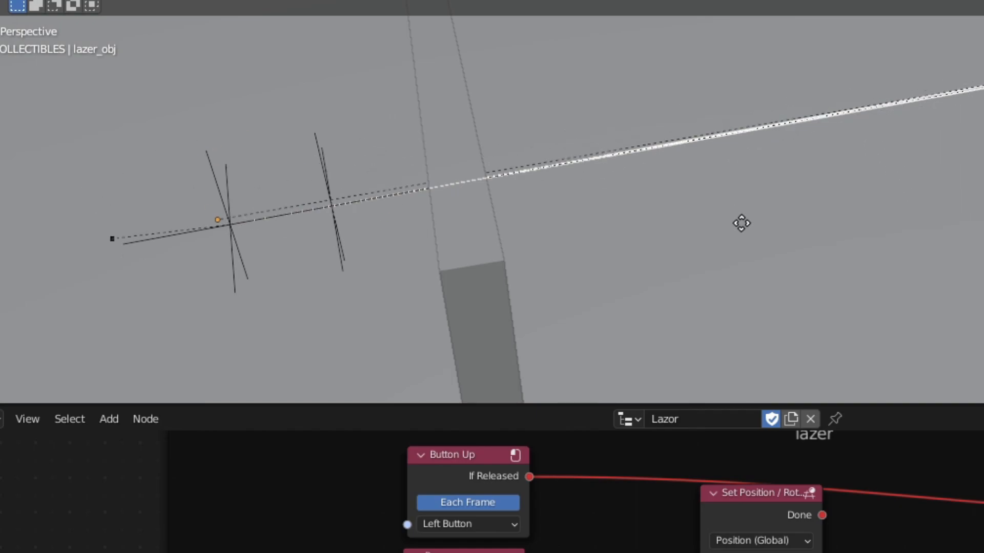
key("Escape")
left_click(225, 231)
key("g")
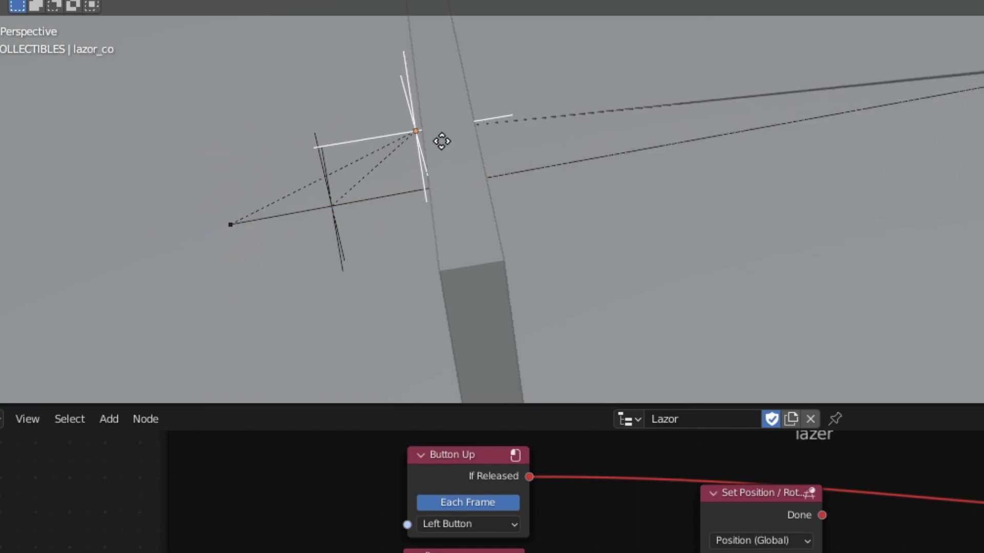
key("Escape")
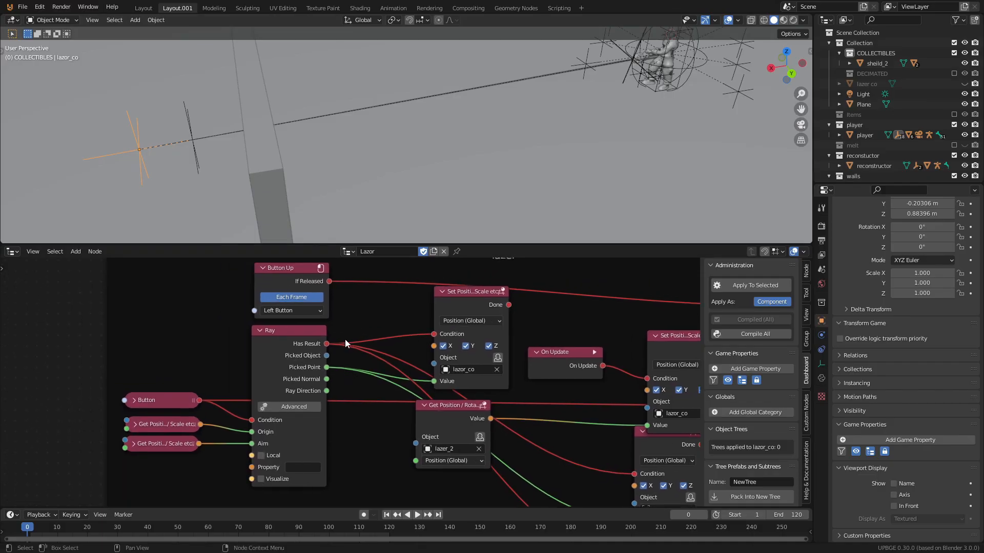
scroll(390, 362, "right", 3)
scroll(443, 349, "up", 1)
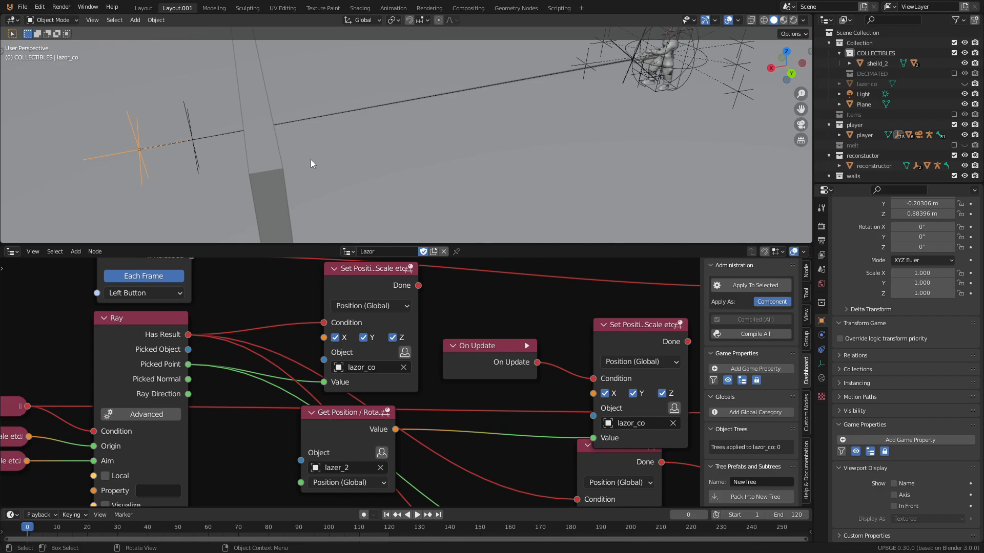
key("g")
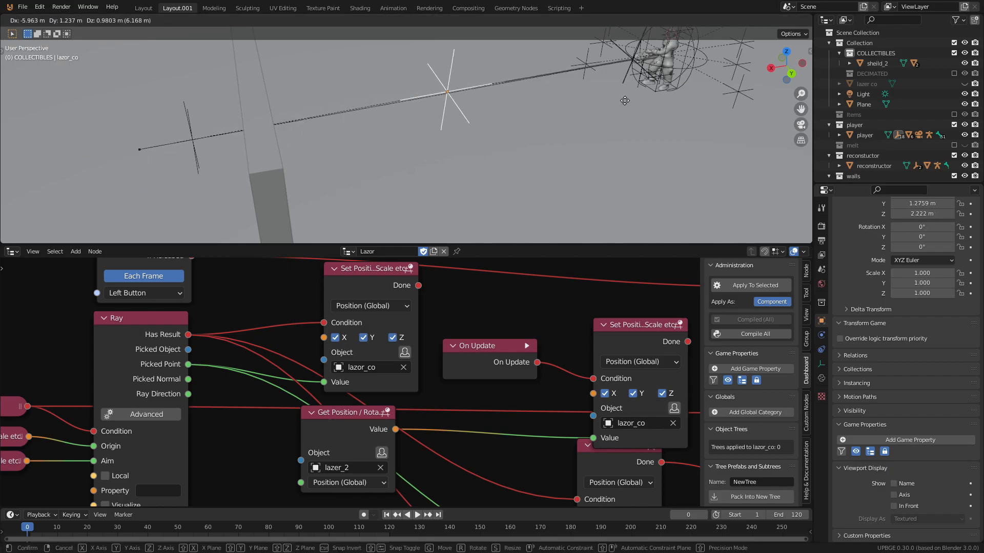
right_click(284, 158)
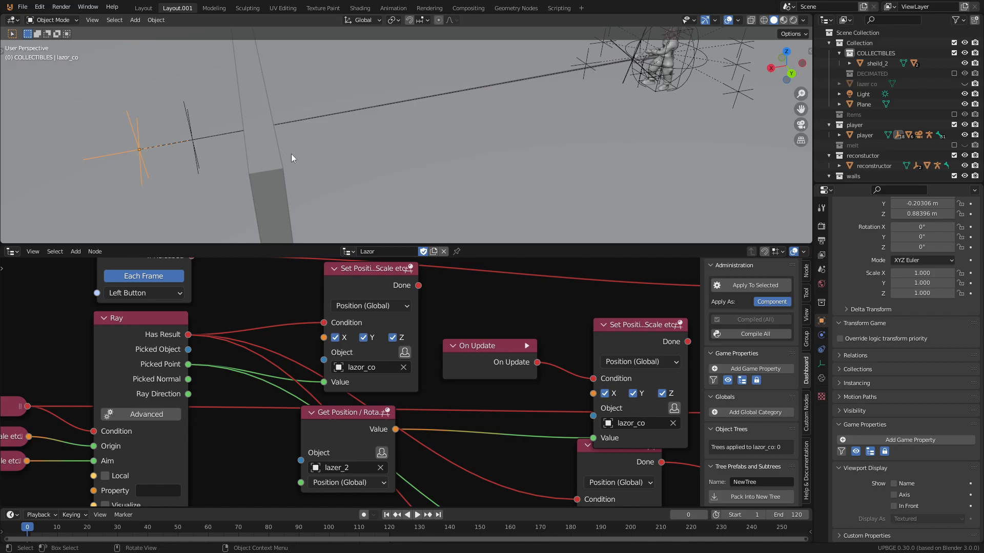
middle_click_drag(536, 119, 228, 96)
scroll(495, 354, "down", 5)
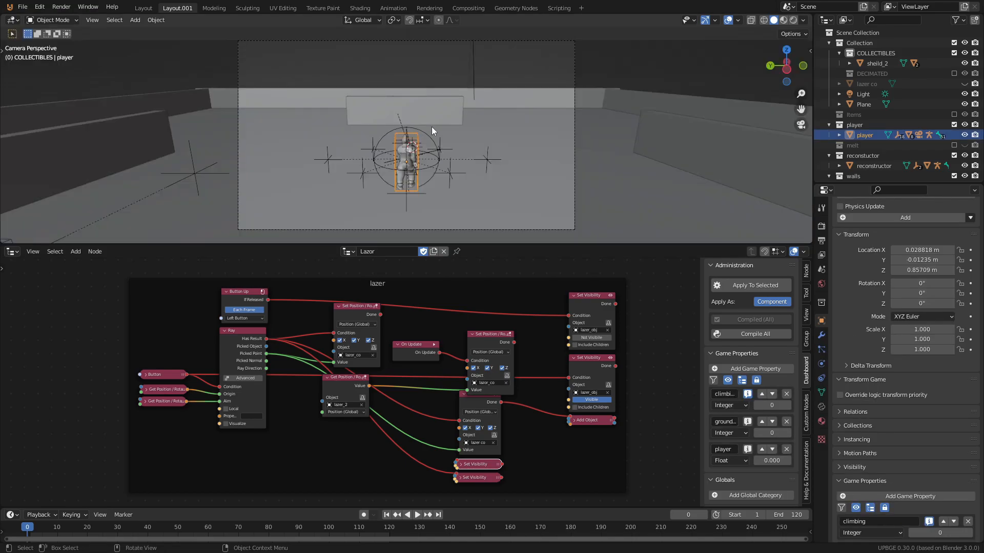
- Test-run the game in the viewport, then stop it to return to the scene
key("p")
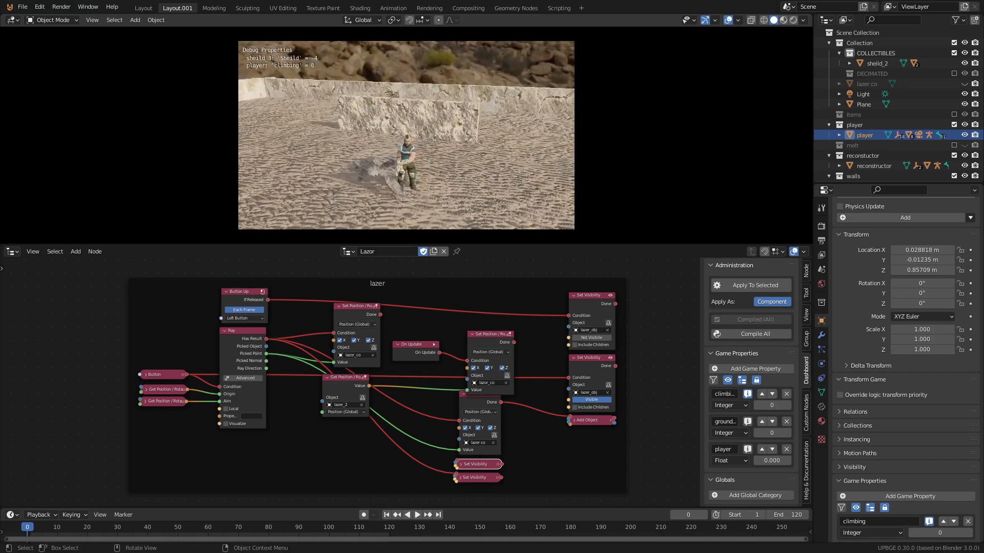
key("Escape")
- Select the camera and frame the view on it
scroll(506, 158, "up", 8)
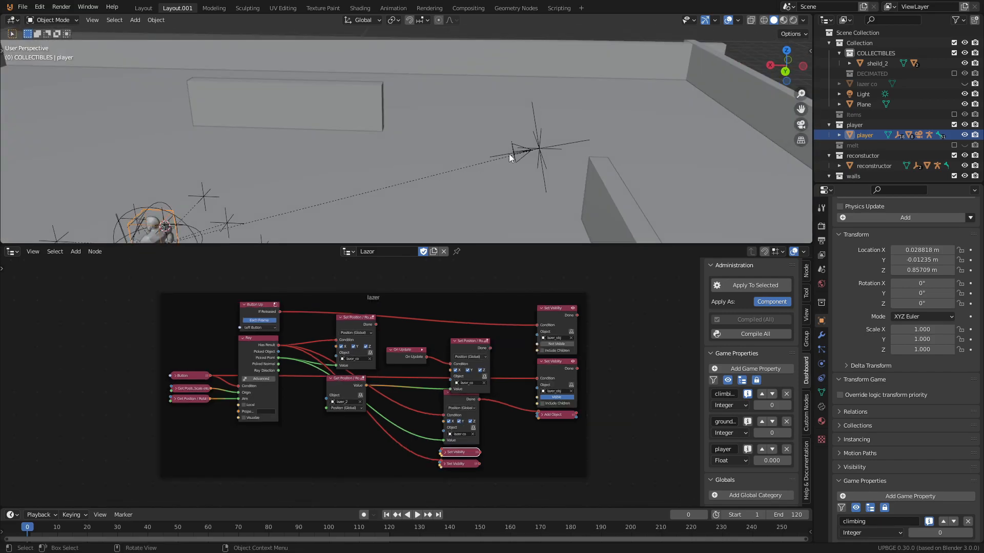
left_click(564, 89)
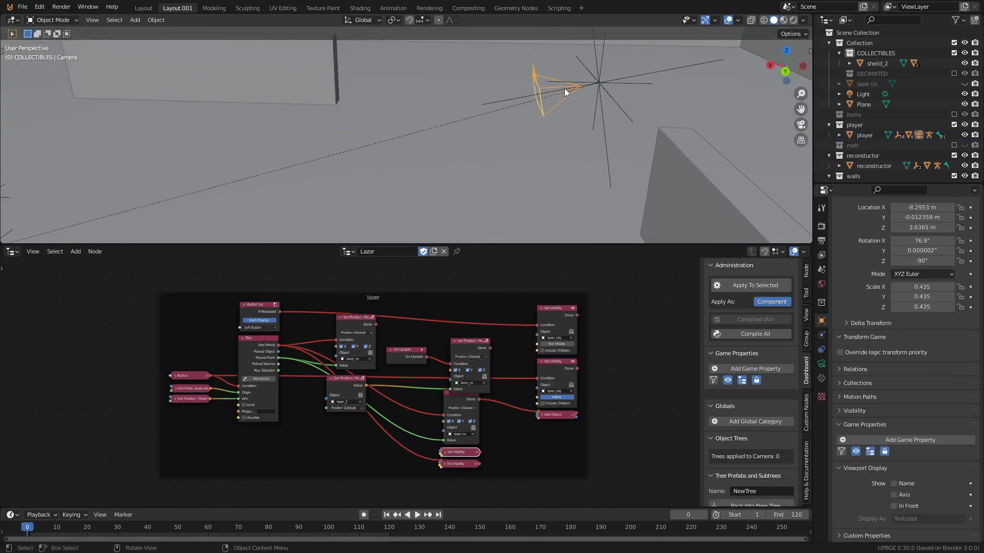
key("KP_Decimal")
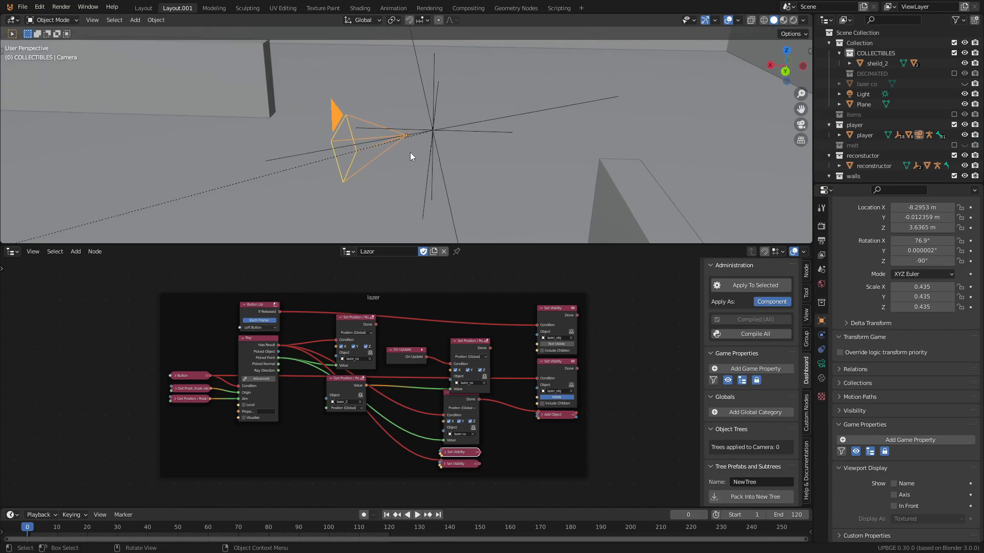
middle_click_drag(418, 138, 402, 165)
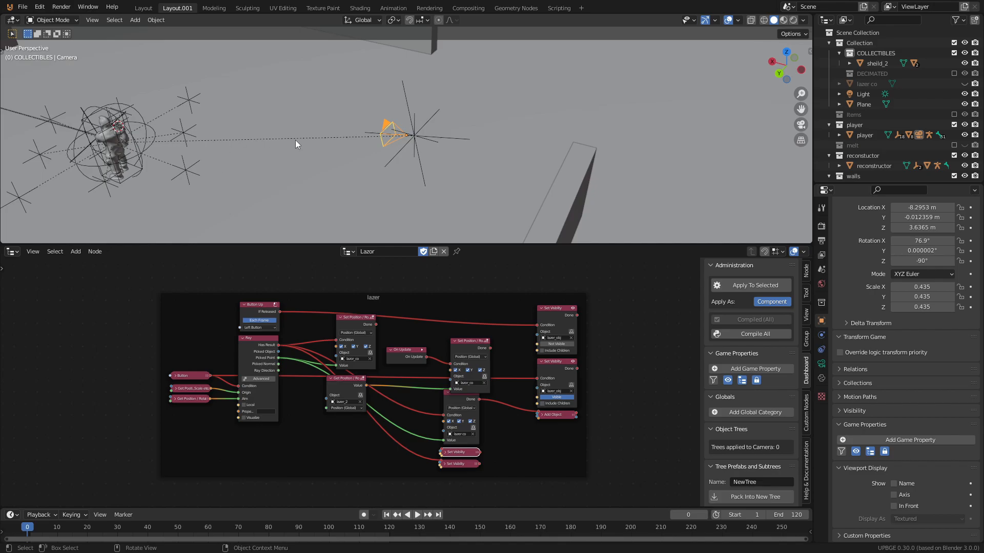
key("KP_Decimal")
- Shift Empty.001 to a new spot beside the camera, leaving camera space unmoved
left_click(475, 118)
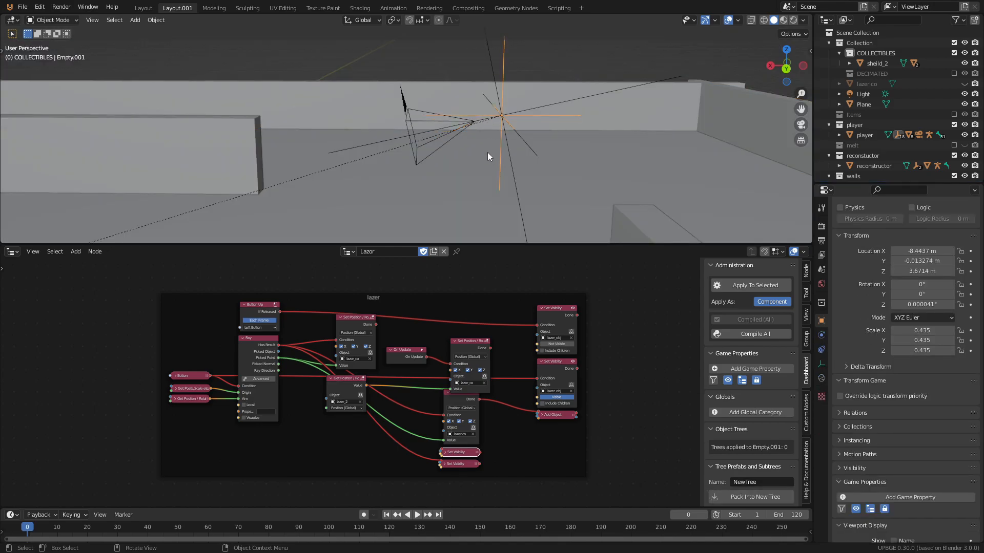
key("g")
left_click(498, 179)
left_click(506, 134)
key("g")
right_click(495, 126)
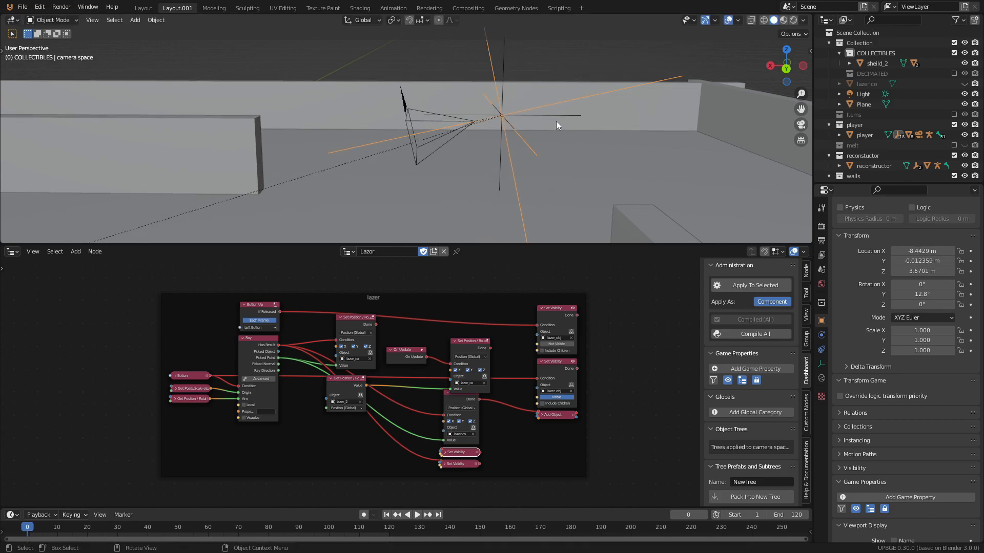
- Inspect the camera and player from other angles, then select Empty.002 near the player's hands
middle_click_drag(544, 117, 247, 165)
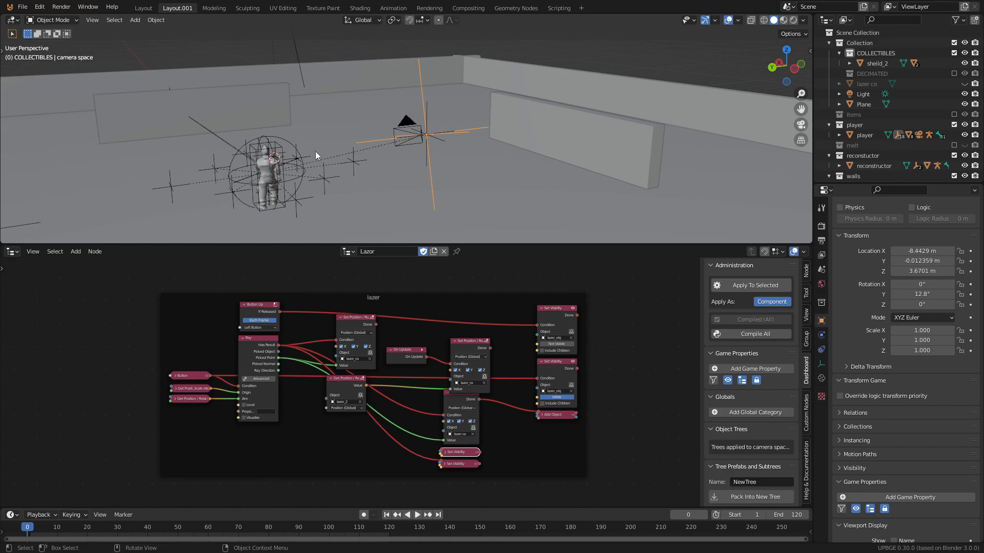
middle_click_drag(310, 179, 215, 129)
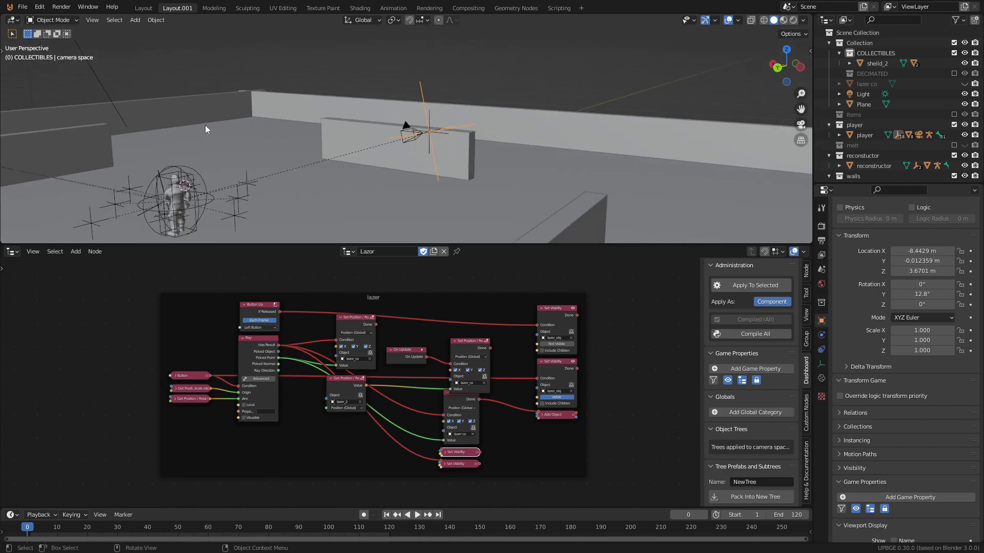
scroll(414, 152, "up", 5)
middle_click_drag(499, 138, 477, 124)
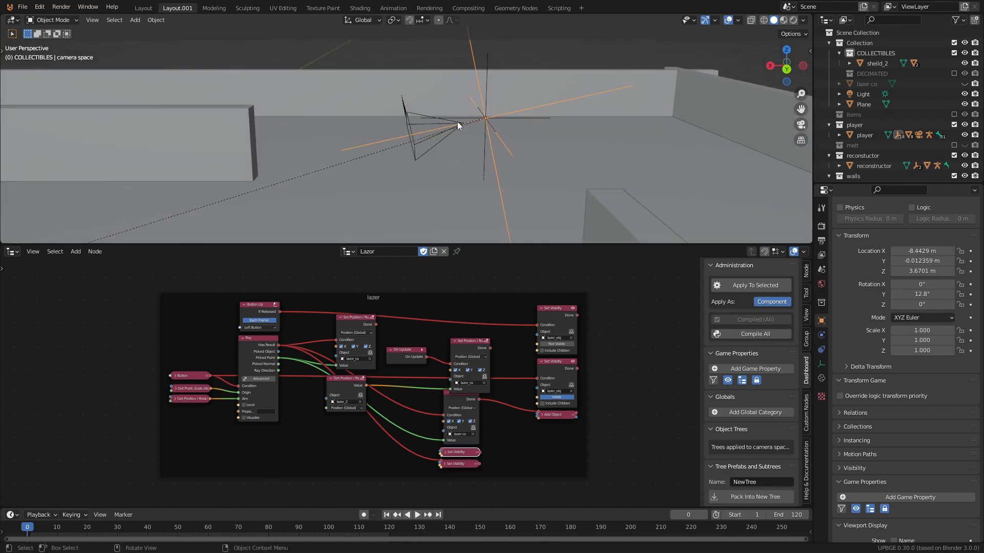
scroll(440, 170, "down", 4)
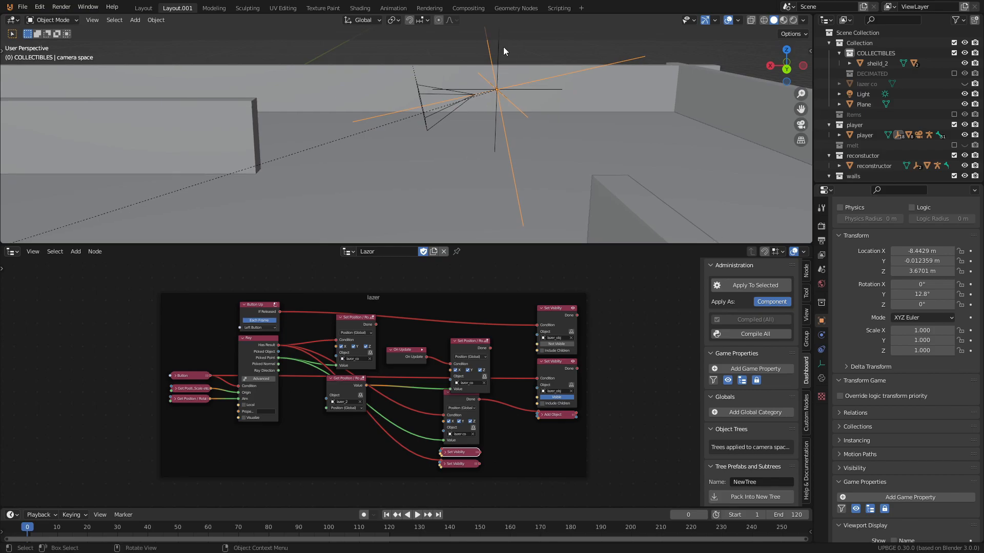
middle_click_drag(469, 141, 540, 130, "shift")
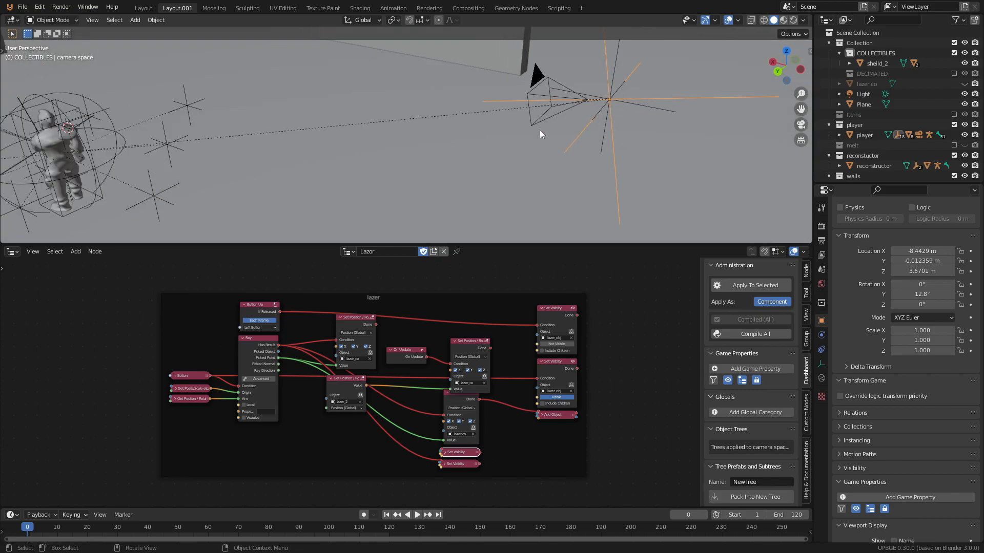
left_click(626, 107)
middle_click_drag(625, 107, 630, 167)
middle_click_drag(357, 179, 340, 127)
left_click(192, 126)
- Orbit and zoom around the arena to view the player from new angles
scroll(326, 147, "up", 2)
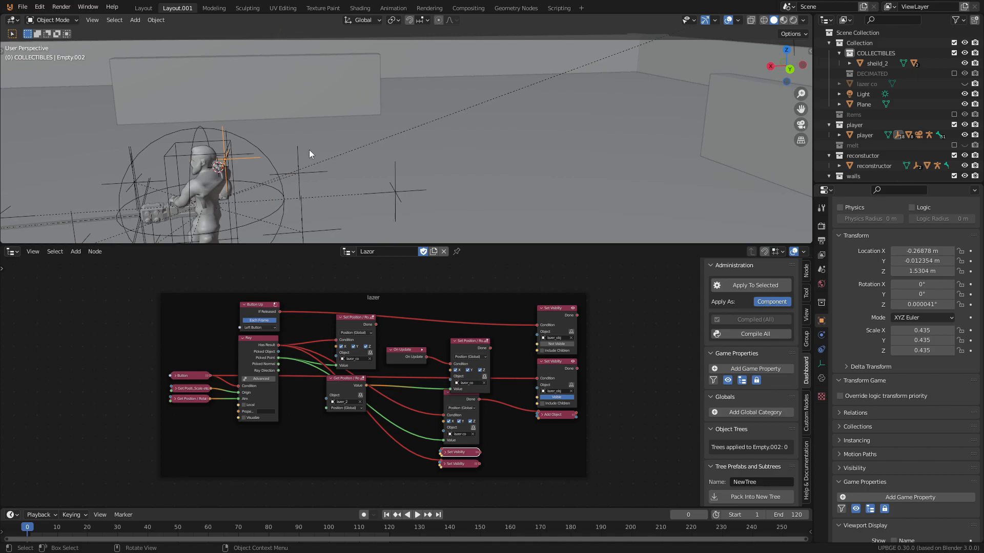
scroll(424, 123, "down", 4)
middle_click_drag(497, 89, 551, 116)
scroll(488, 125, "down", 5)
scroll(470, 186, "up", 3)
middle_click_drag(470, 185, 464, 132)
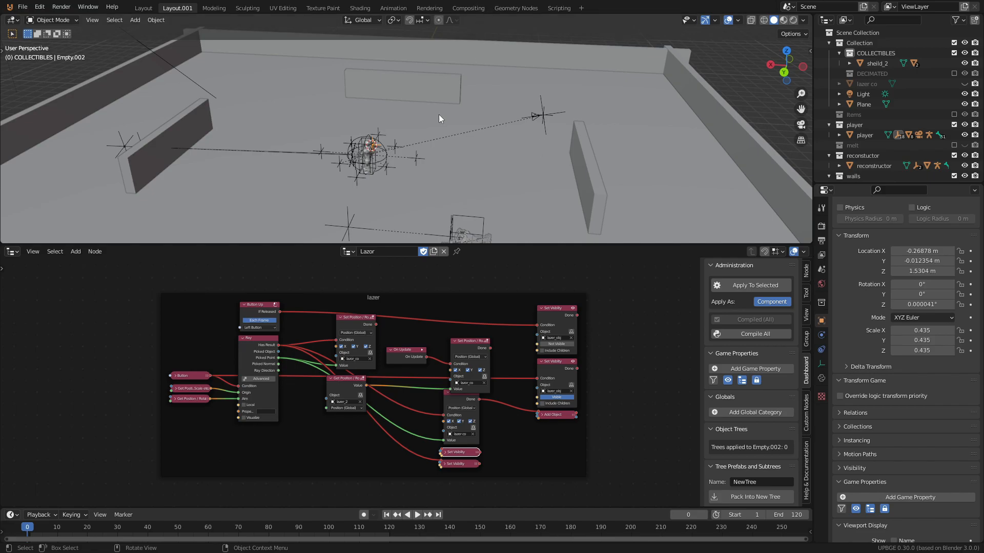
middle_click_drag(439, 107, 537, 166)
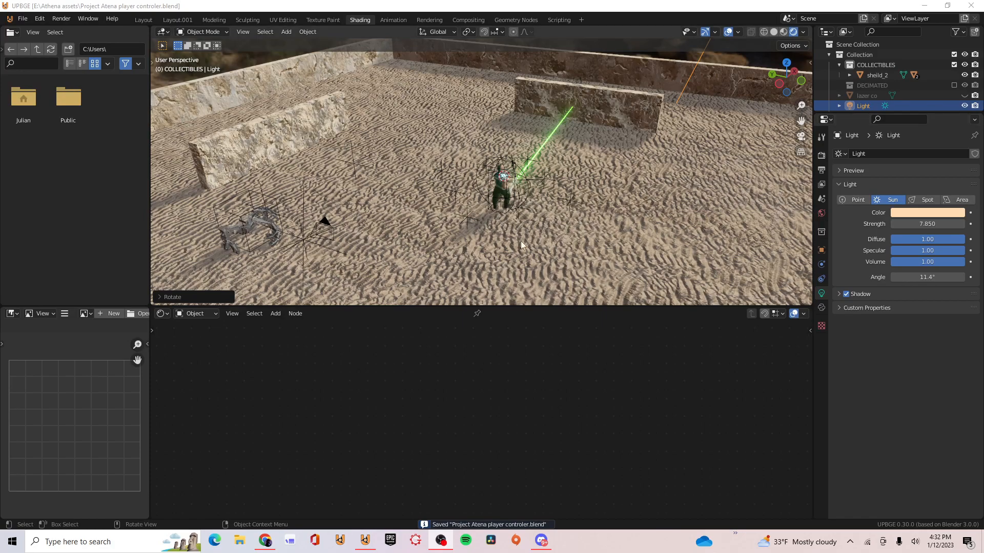
- In Layout, enlarge the 3D viewport, view through the scene camera, and save the file
left_click(150, 20)
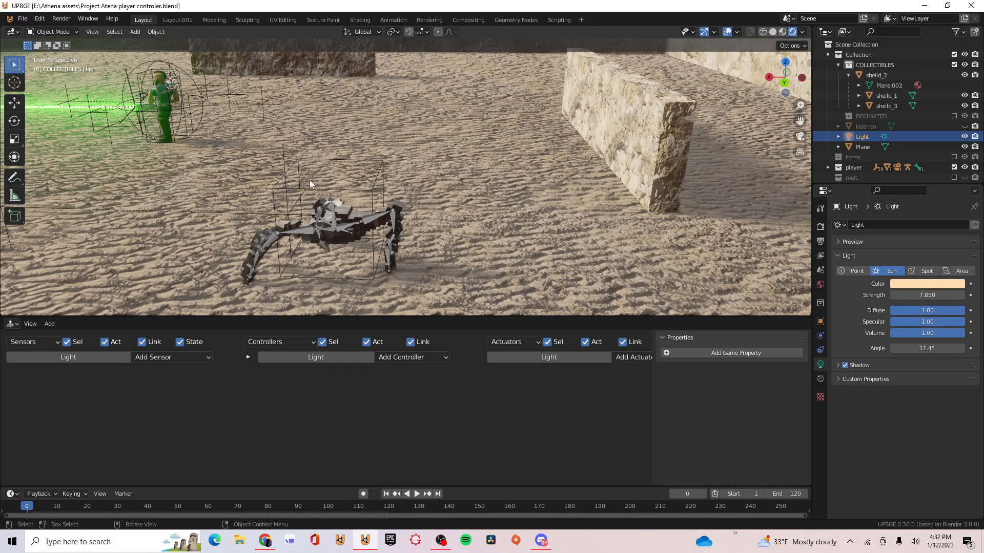
left_click_drag(395, 317, 393, 445)
key("KP_0")
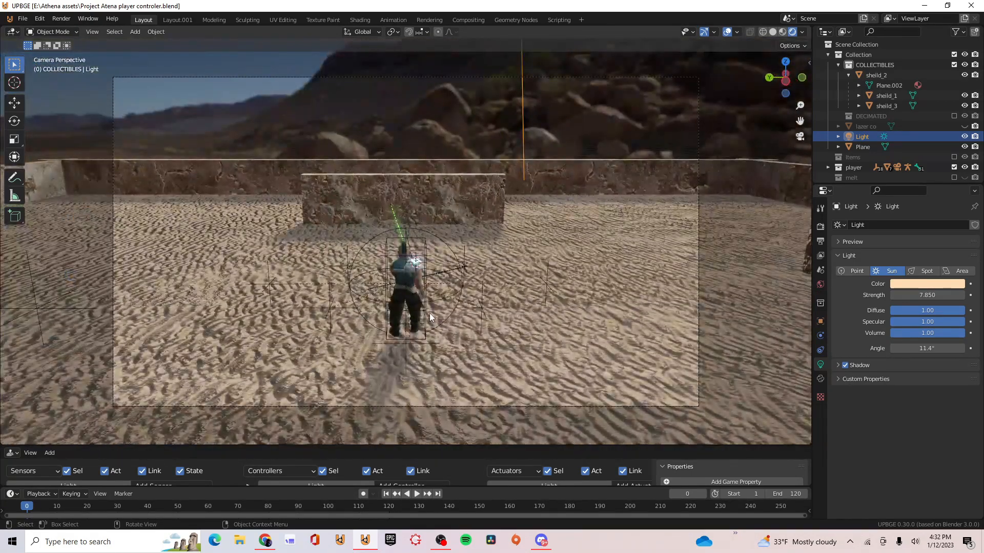
key("Home")
key("ctrl+s")
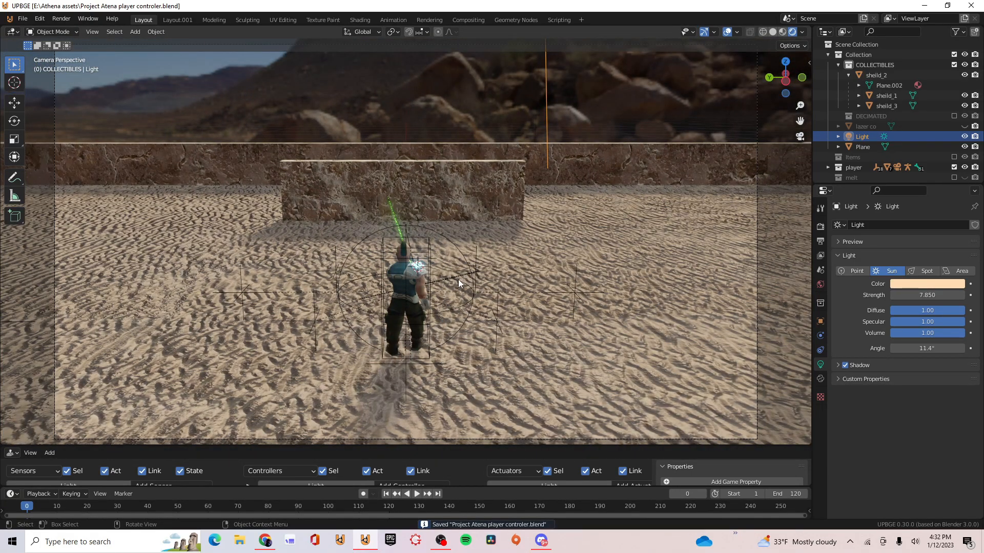
- Play the game and run the player along the wall toward the spider robot
key("p")
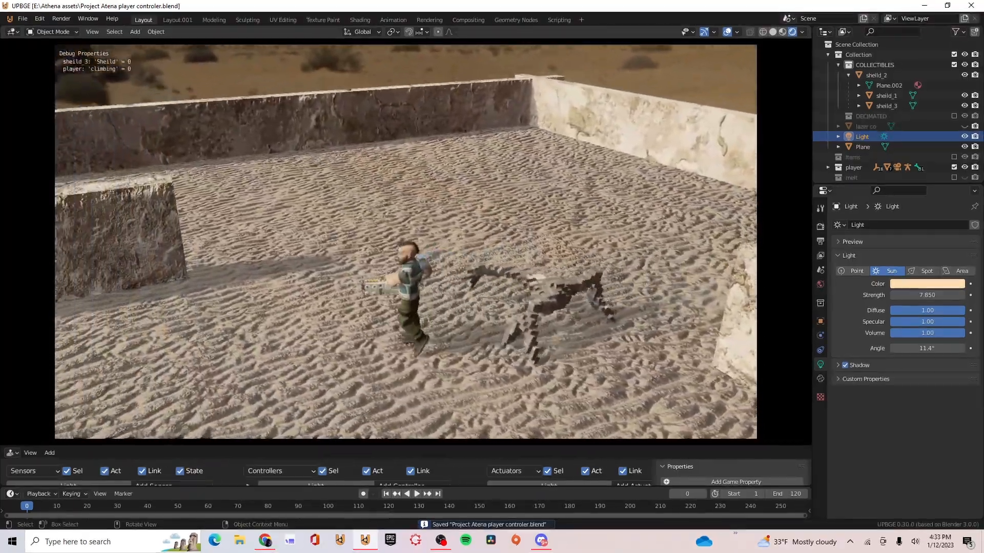
key("w")
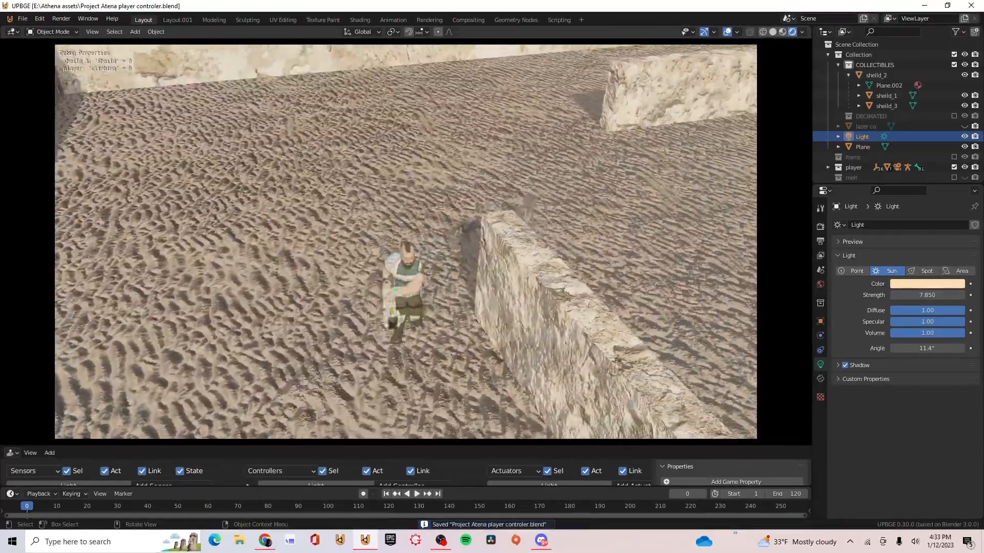
key("w")
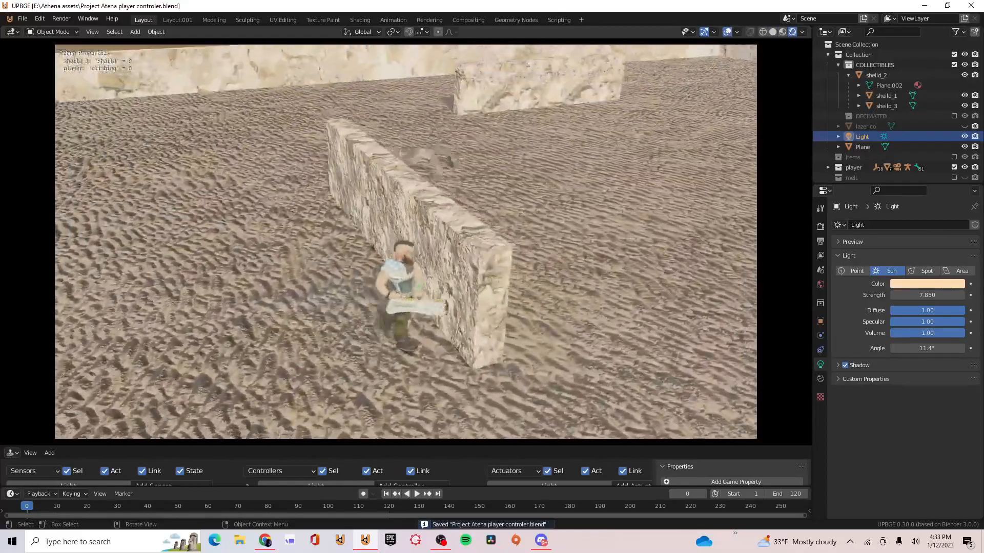
key("w")
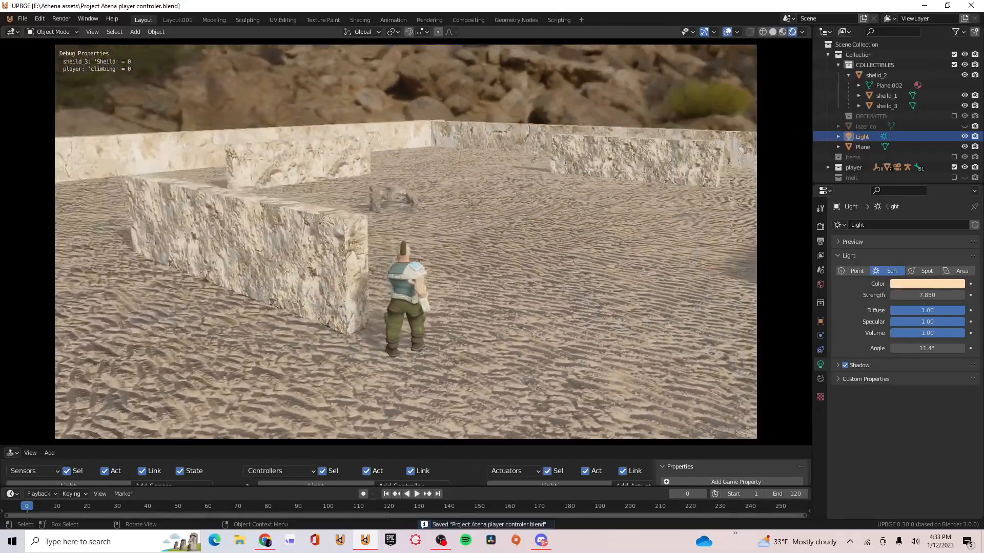